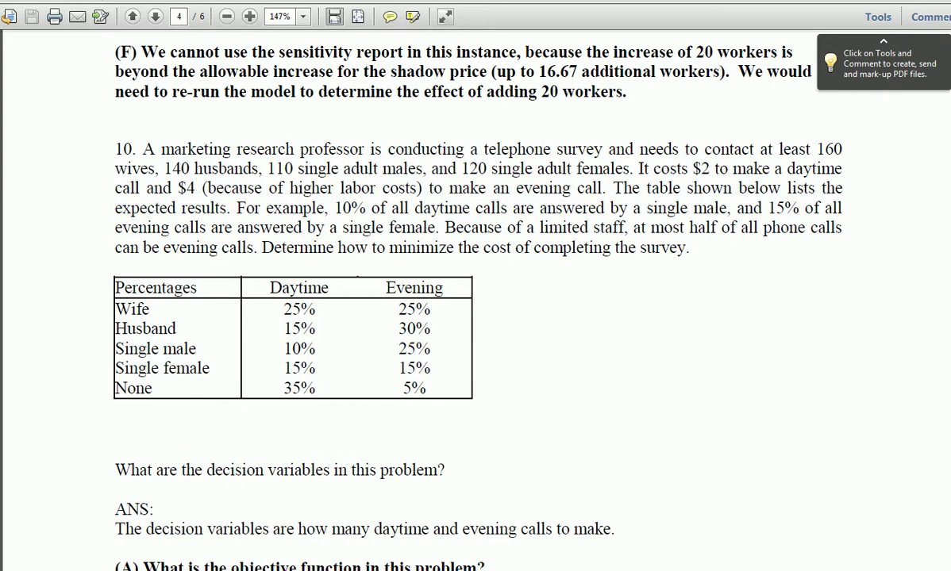
# - Scroll the PDF down to question 10 and bring the Optimisation workbook window up over it
pyautogui.scroll(-5, 476, 302)
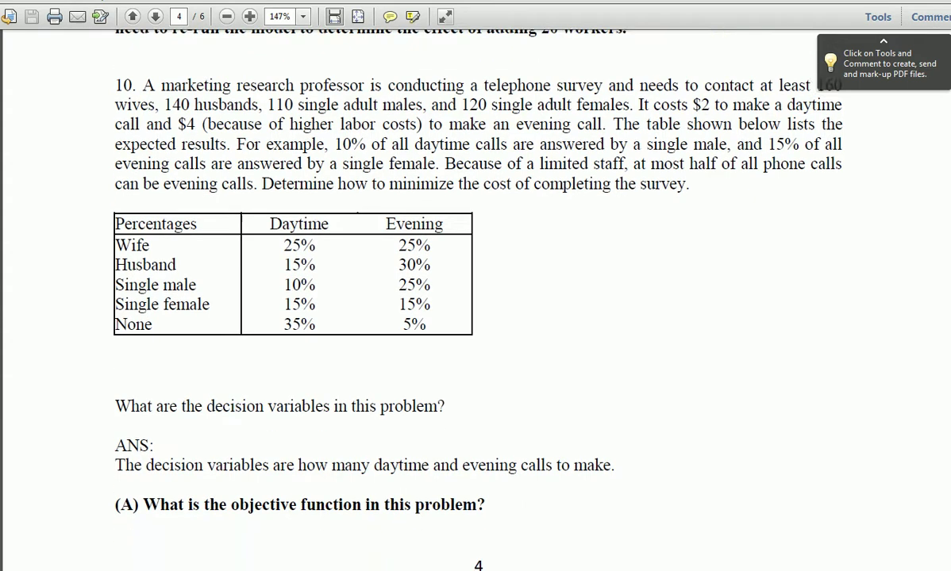
pyautogui.scroll(-2, 476, 302)
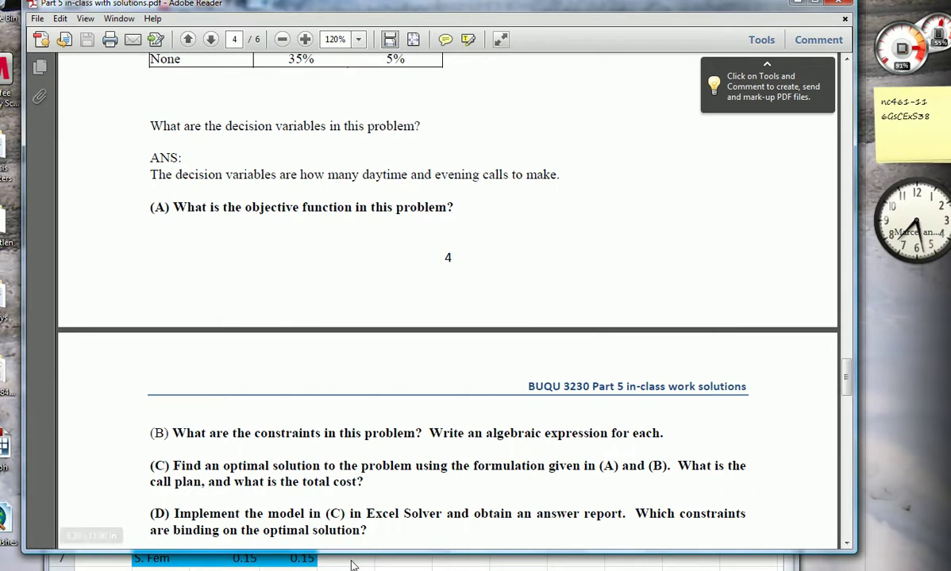
pyautogui.moveTo(347, 258); pyautogui.dragTo(317, 0)
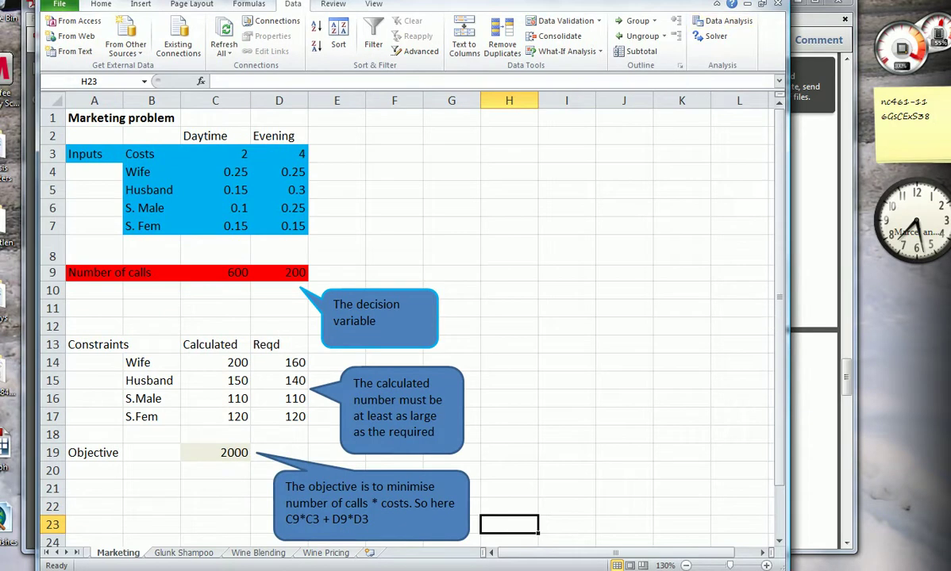
# - Maximize the Optimisation workbook window to fill the screen
pyautogui.press('super+Up')
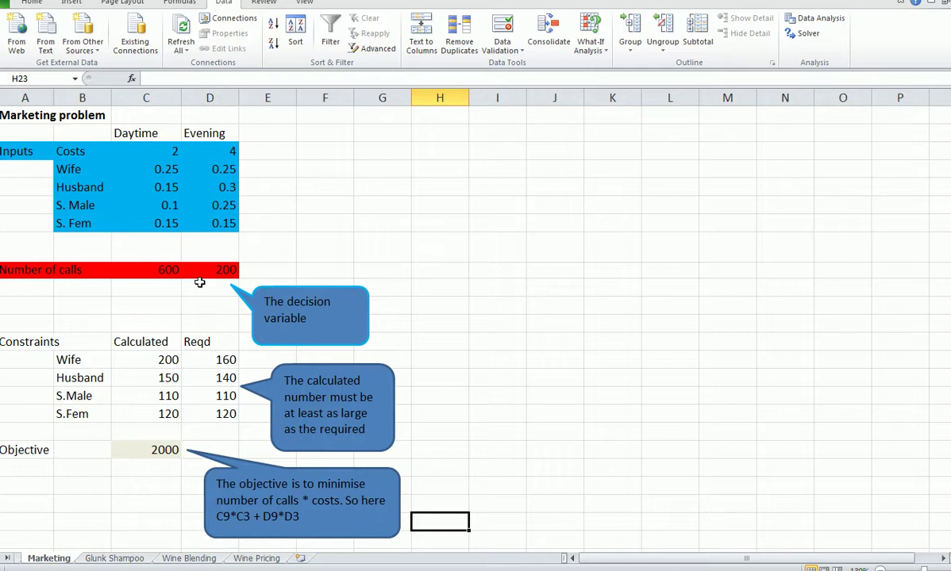
# - Give the Constraints table range A13:D17 a yellow fill
pyautogui.moveTo(7, 341); pyautogui.dragTo(227, 411)
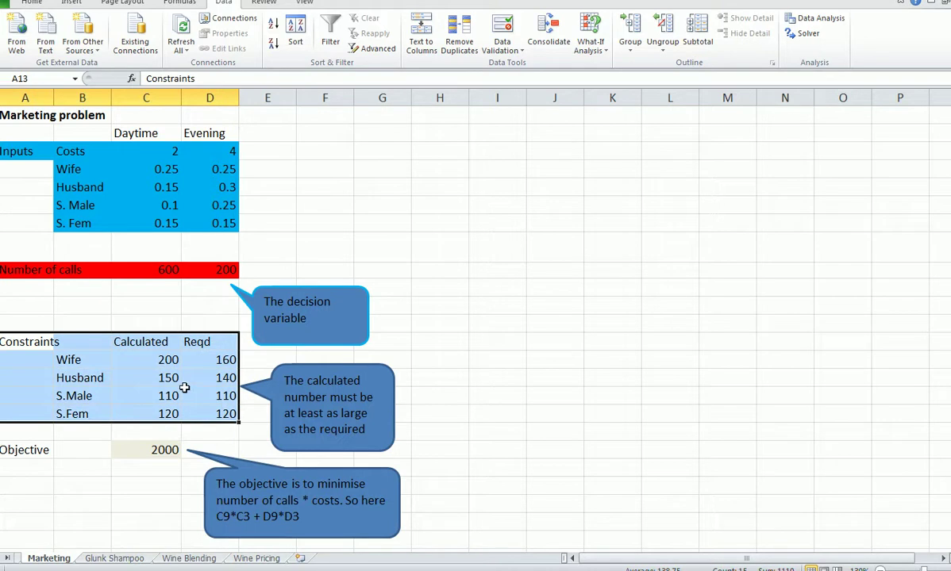
pyautogui.rightClick(187, 388)
pyautogui.click(240, 426)
pyautogui.click(473, 413)
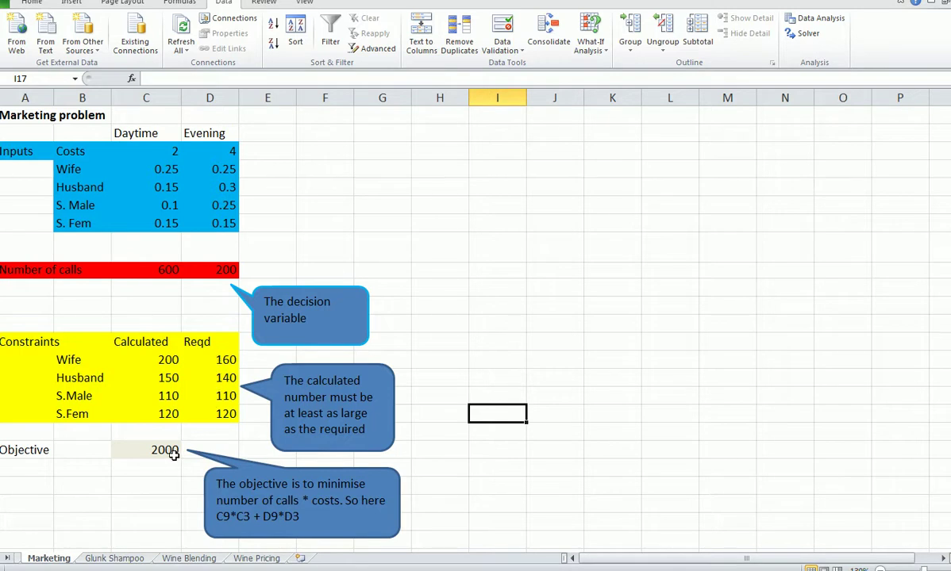
pyautogui.click(144, 449)
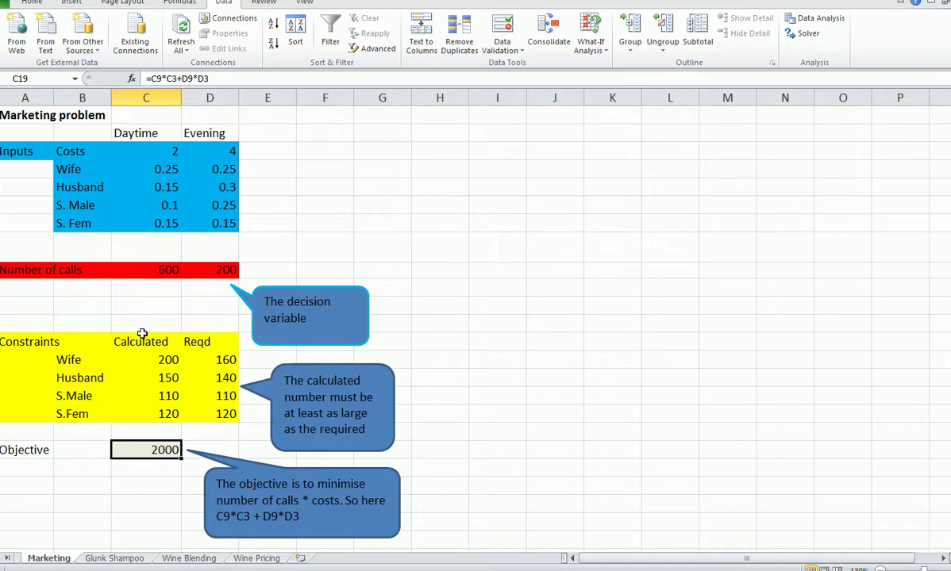
pyautogui.click(145, 270)
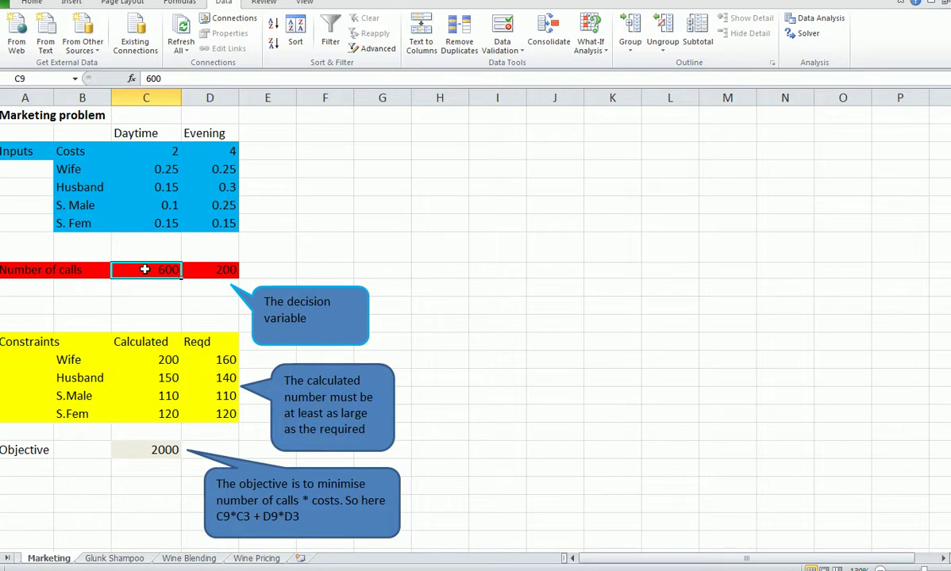
pyautogui.click(159, 150)
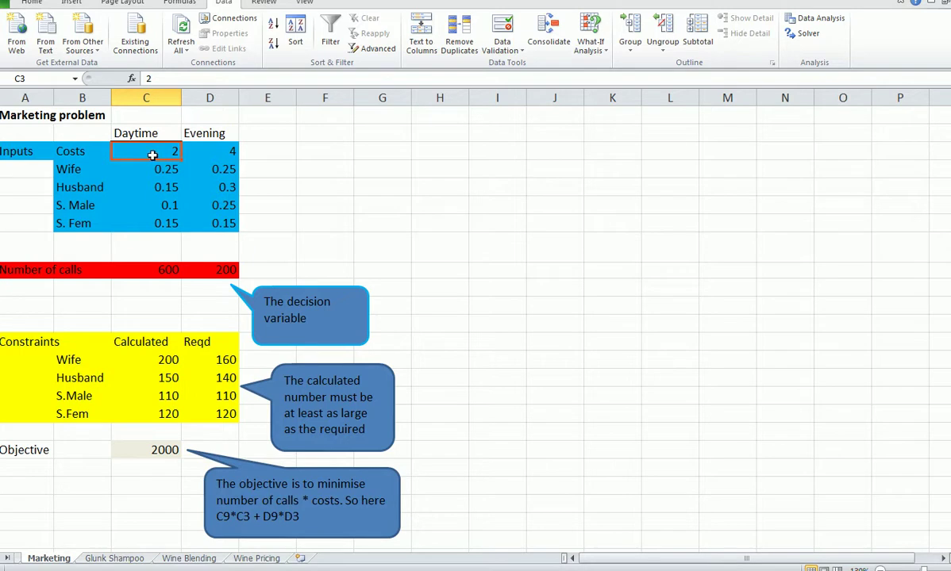
pyautogui.click(147, 271)
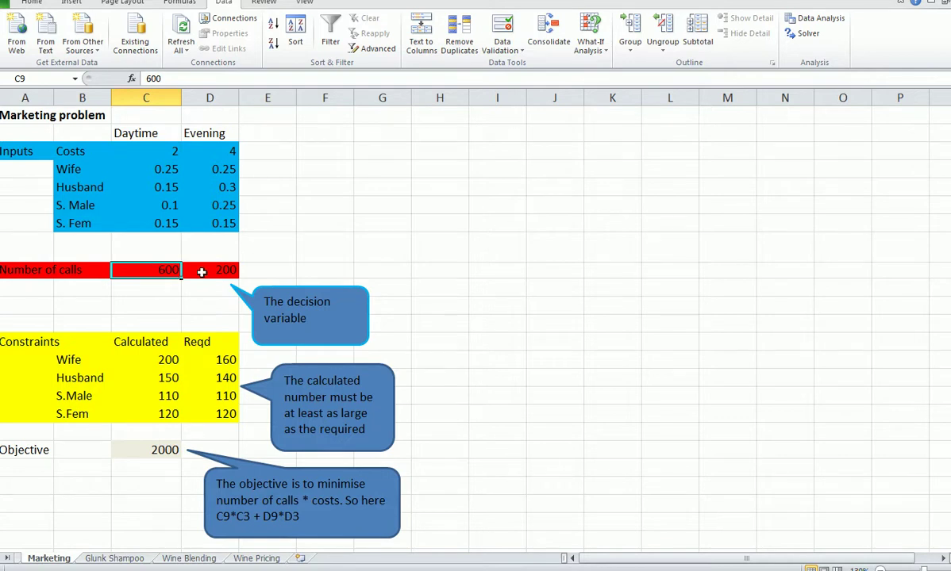
pyautogui.click(202, 273)
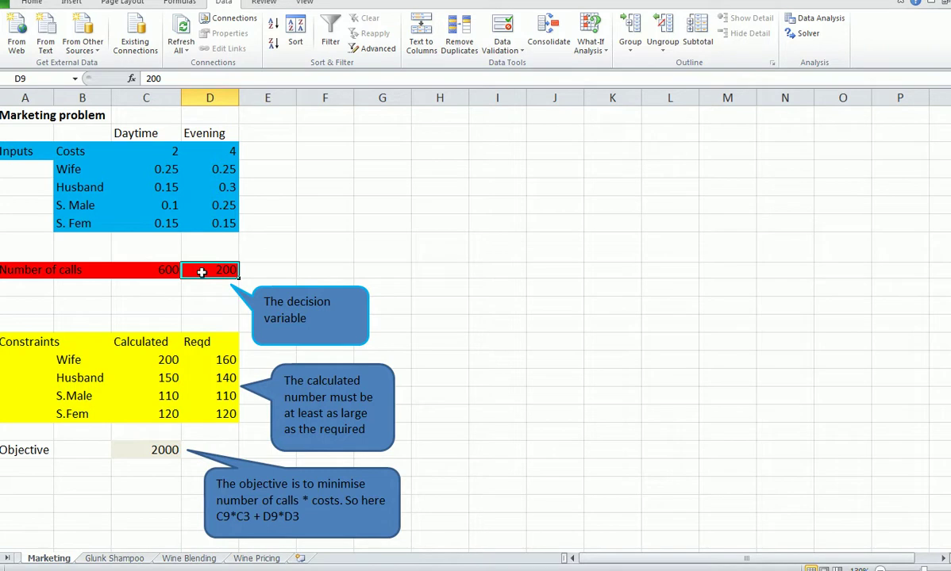
pyautogui.click(202, 149)
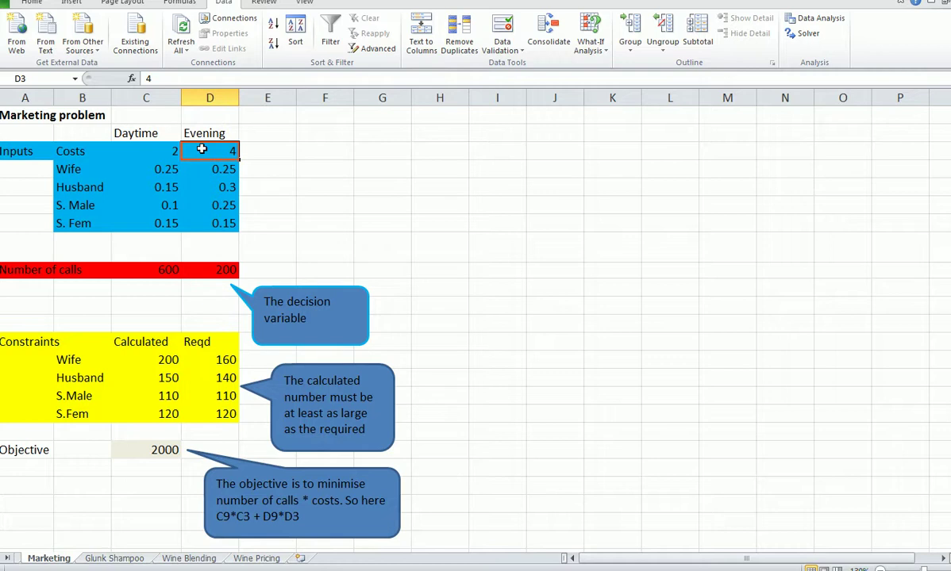
pyautogui.click(151, 272)
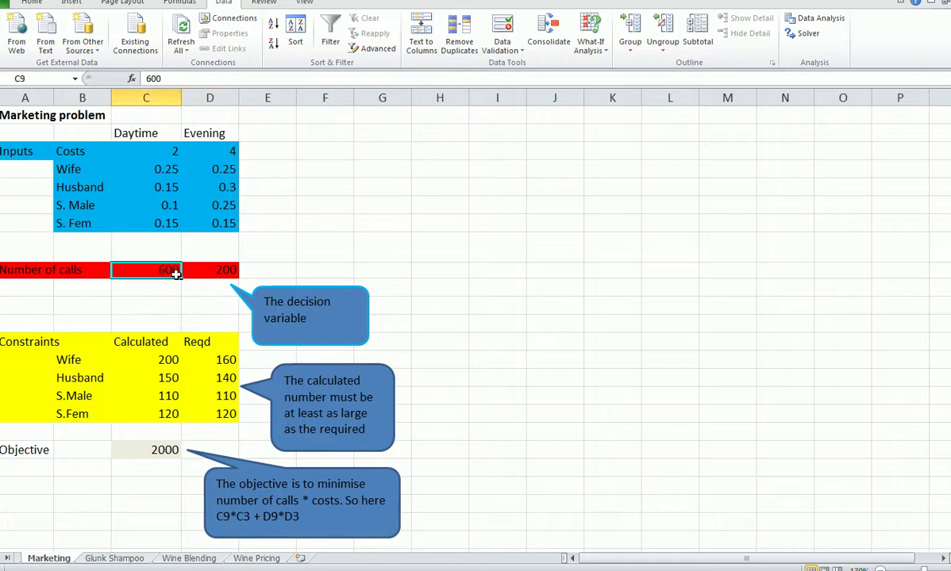
pyautogui.click(195, 271)
pyautogui.click(159, 450)
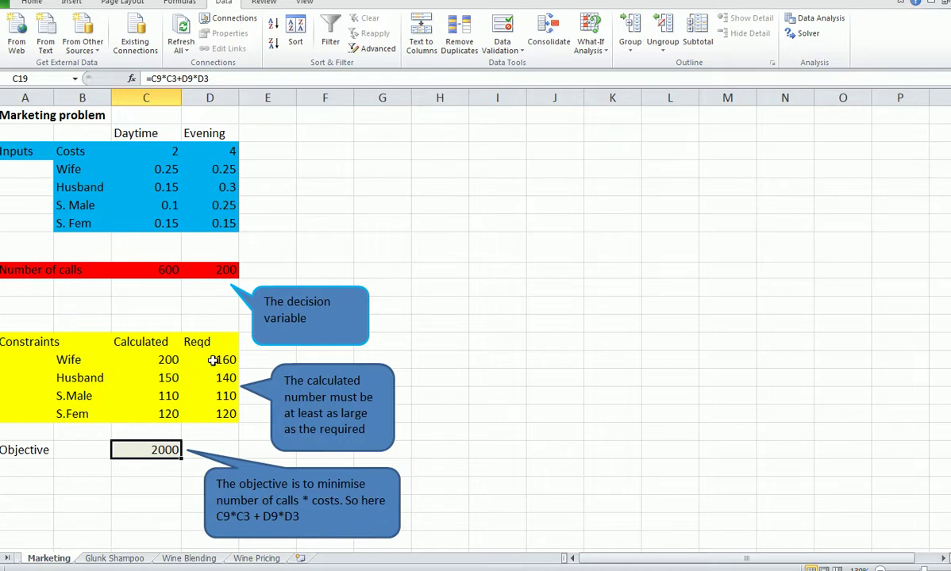
pyautogui.click(165, 361)
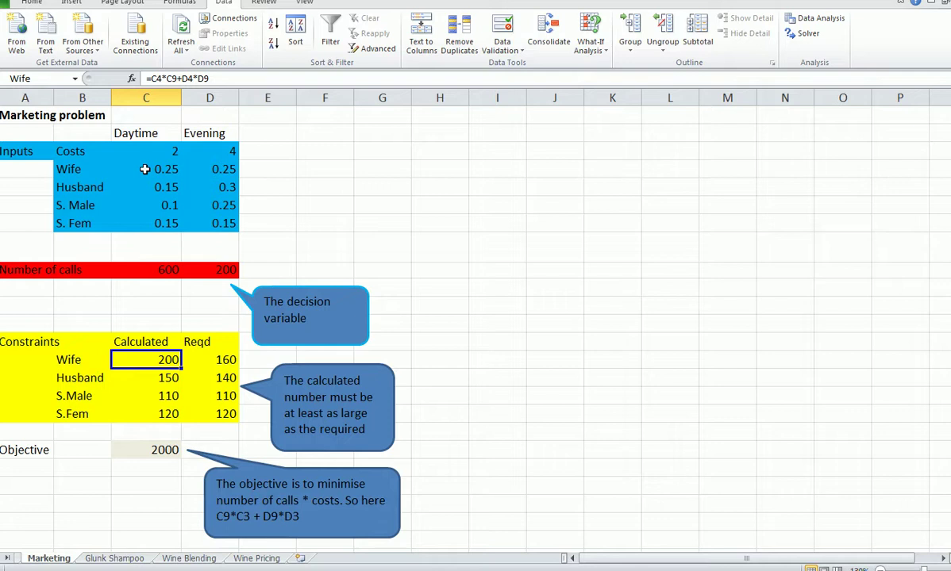
pyautogui.click(157, 270)
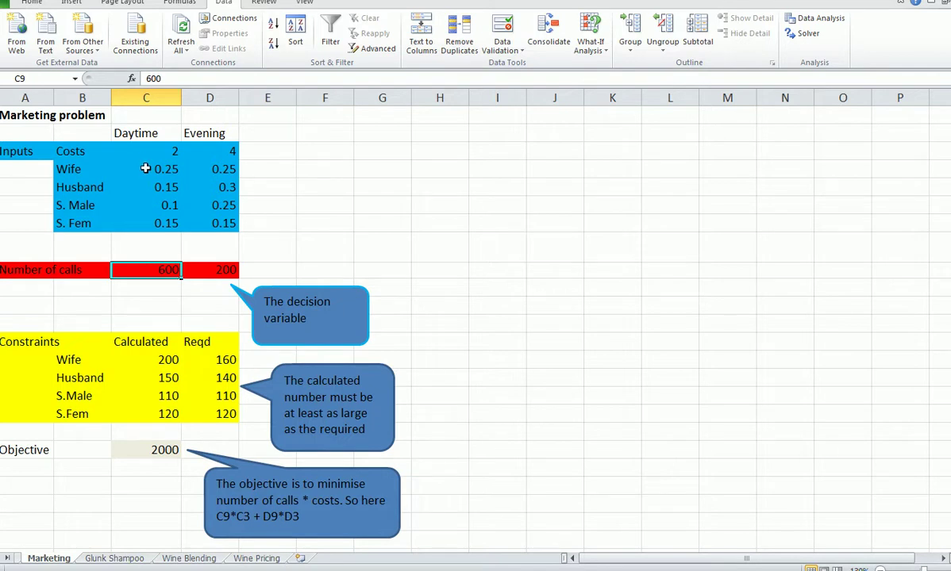
pyautogui.click(169, 361)
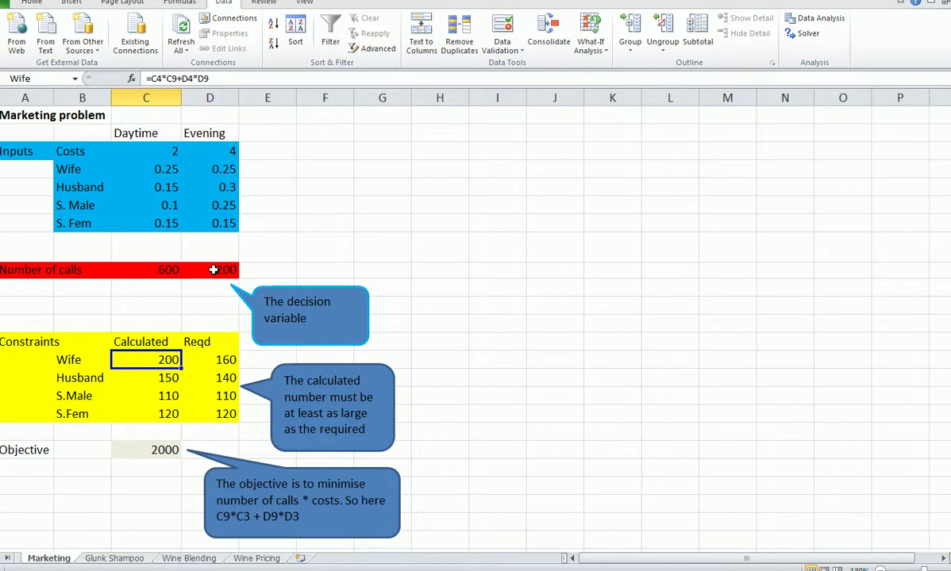
pyautogui.click(213, 270)
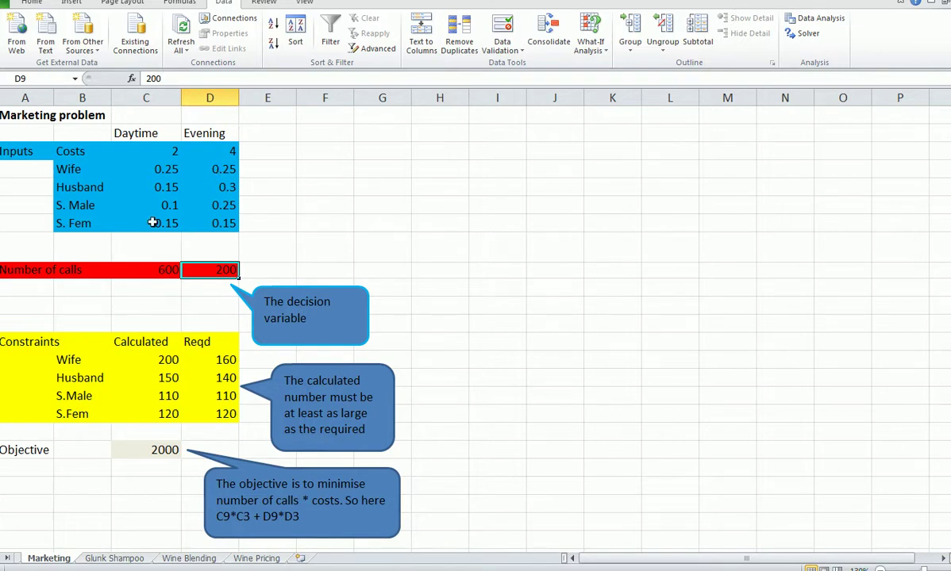
pyautogui.click(161, 360)
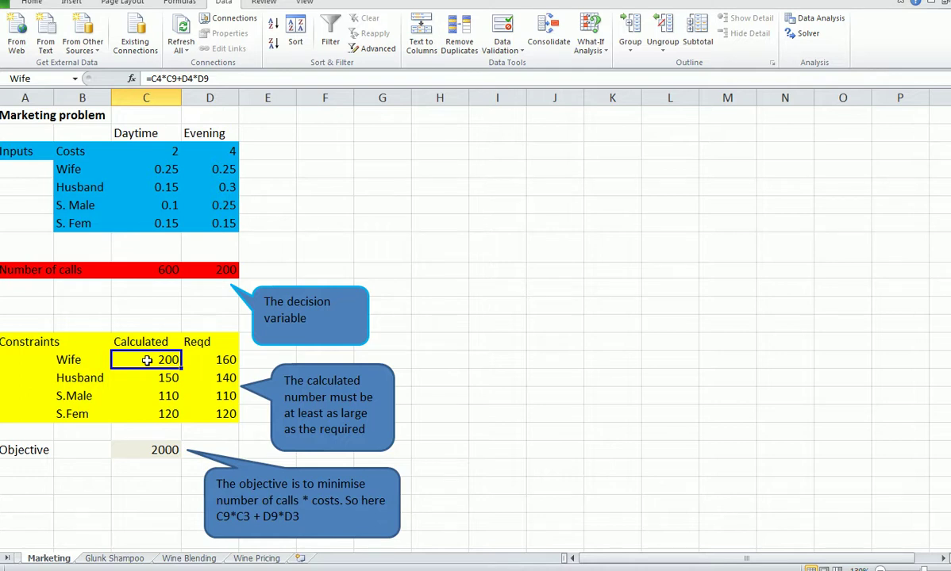
pyautogui.click(201, 359)
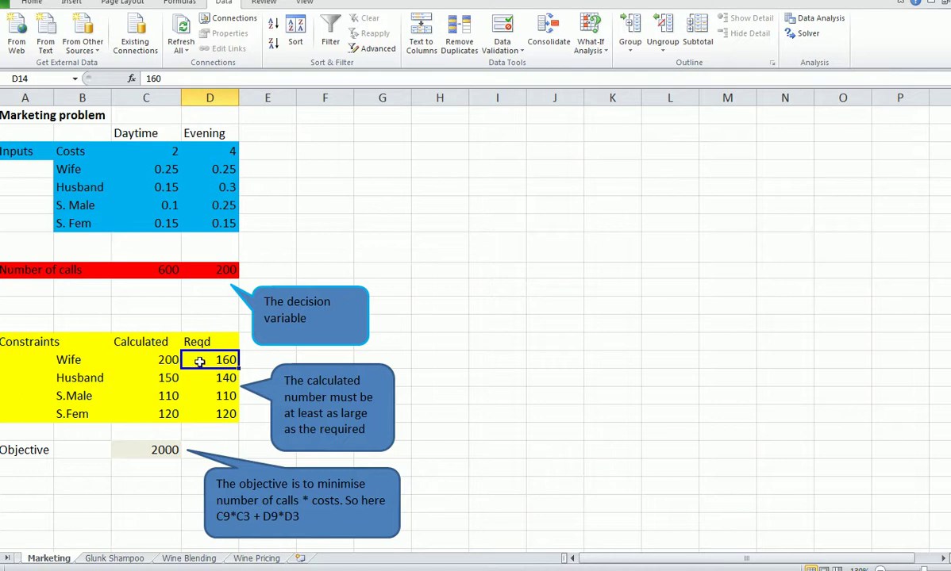
pyautogui.click(147, 377)
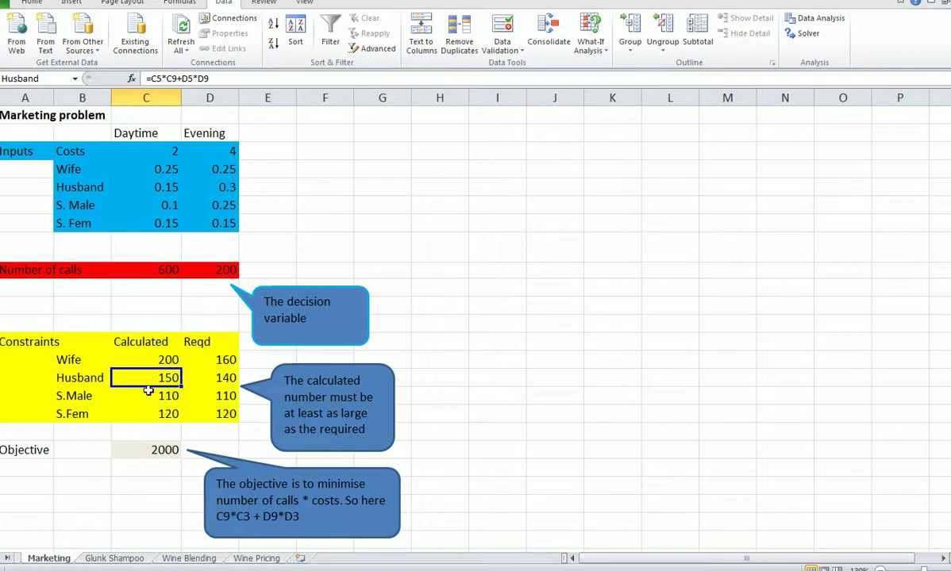
pyautogui.click(148, 396)
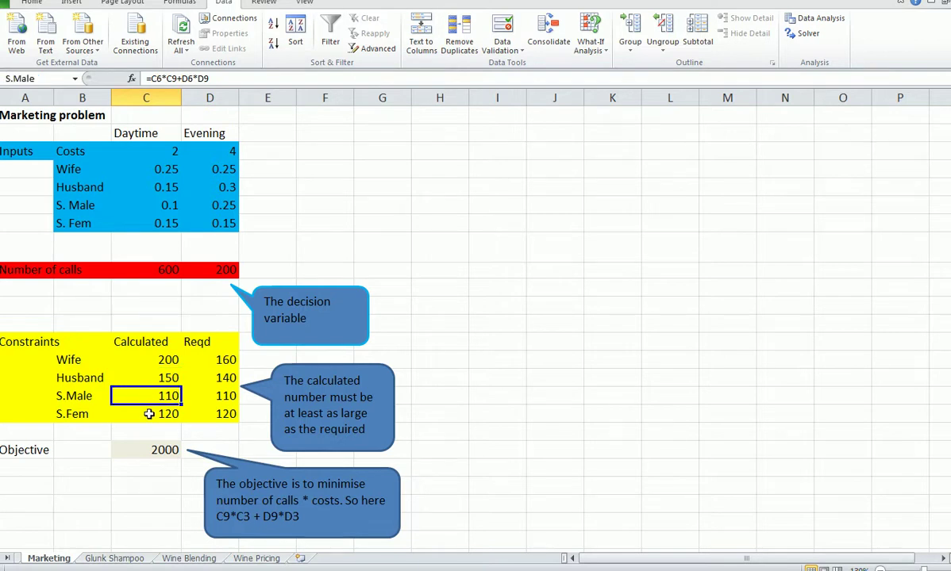
pyautogui.click(150, 413)
pyautogui.click(148, 395)
# - Set daytime calls to 80 and evening calls to 90, then open Solver
pyautogui.click(149, 272)
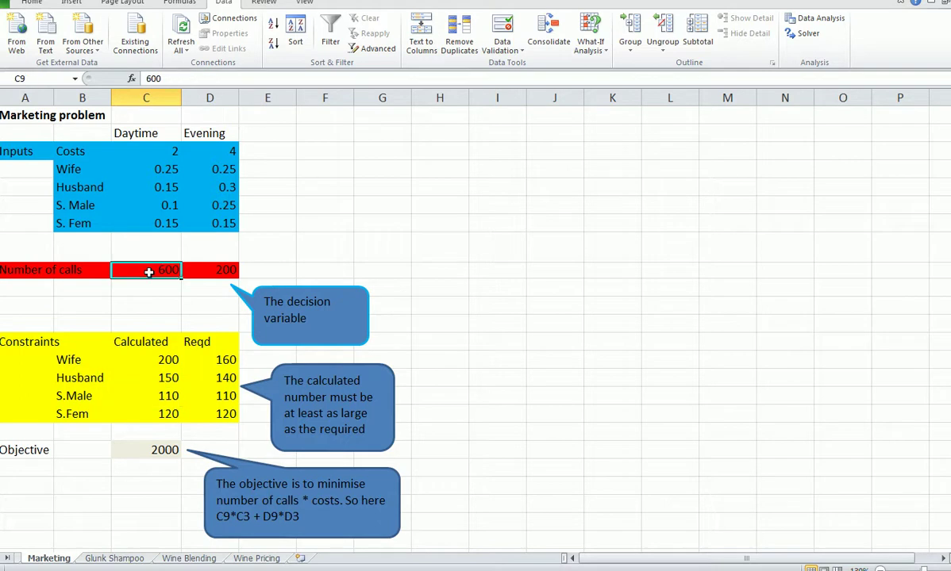
pyautogui.write('80')
pyautogui.click(203, 270)
pyautogui.write('90')
pyautogui.click(279, 270)
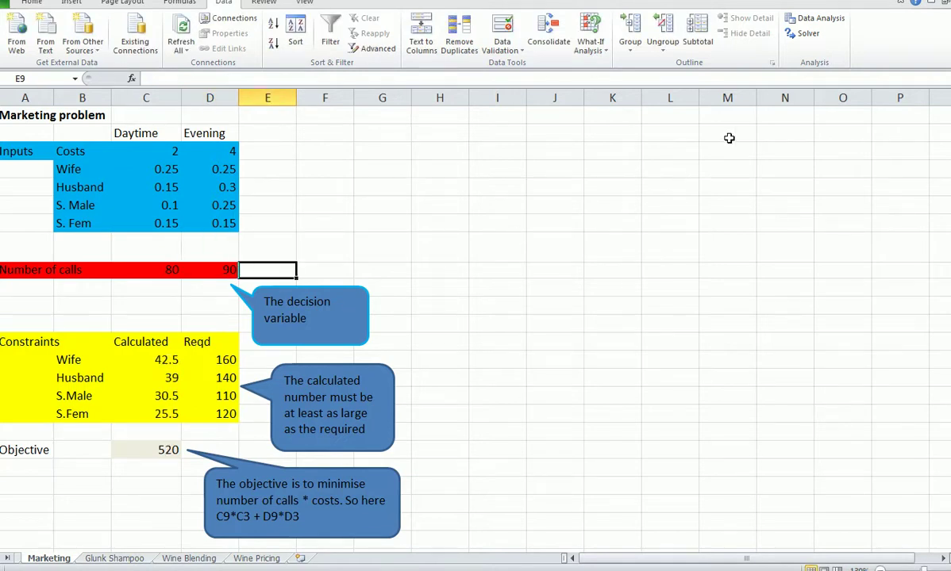
pyautogui.click(806, 35)
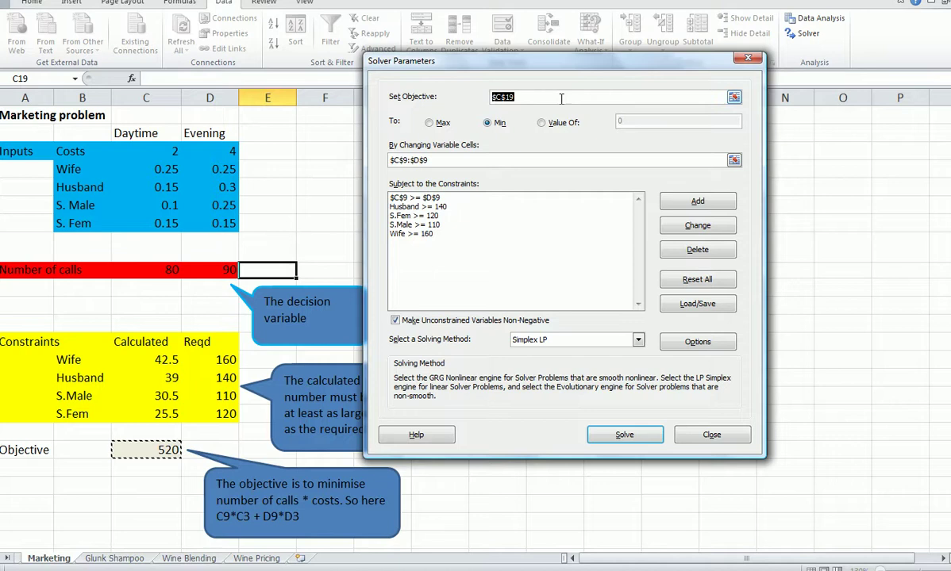
pyautogui.click(734, 96)
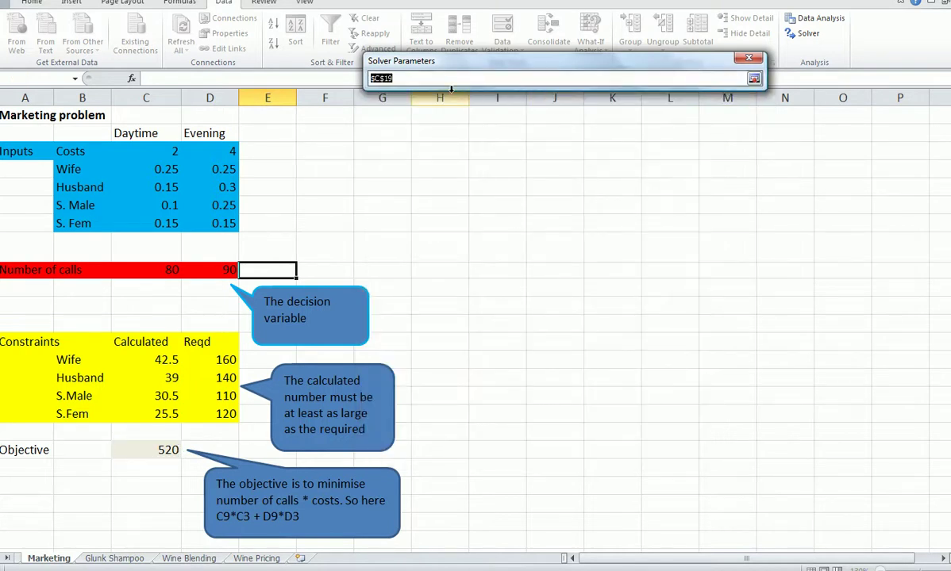
pyautogui.press('BackSpace')
pyautogui.click(152, 451)
pyautogui.click(753, 79)
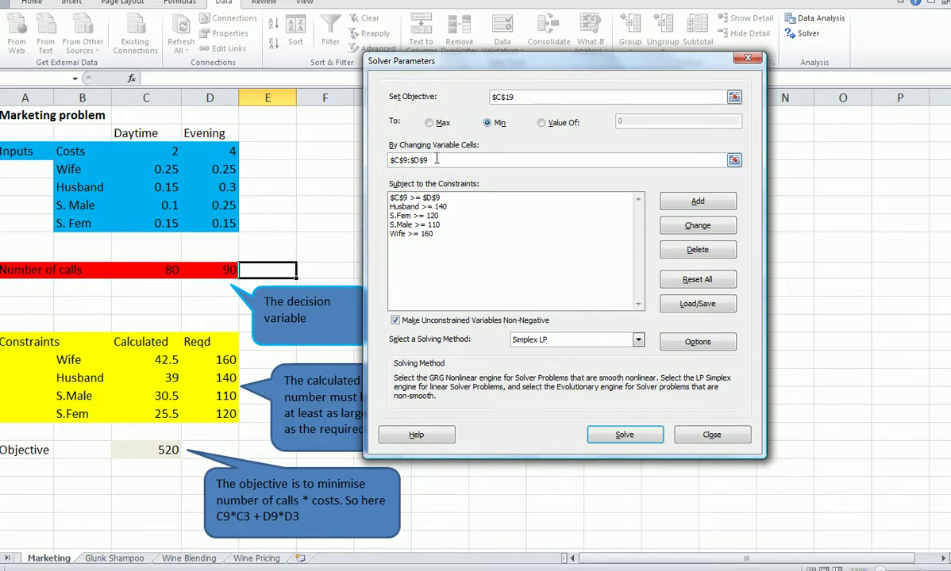
pyautogui.click(395, 159)
pyautogui.press('Delete')
pyautogui.click(734, 161)
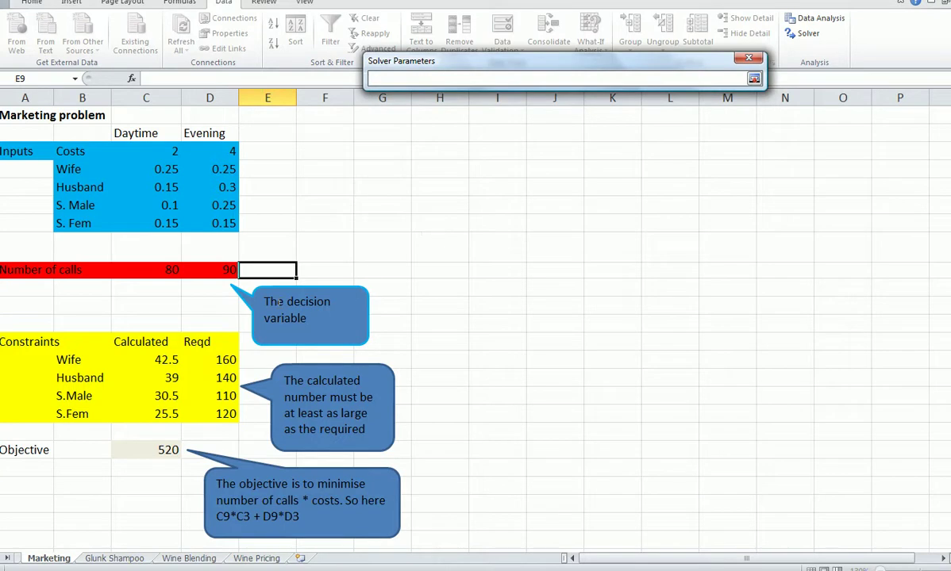
pyautogui.moveTo(150, 271); pyautogui.dragTo(191, 272)
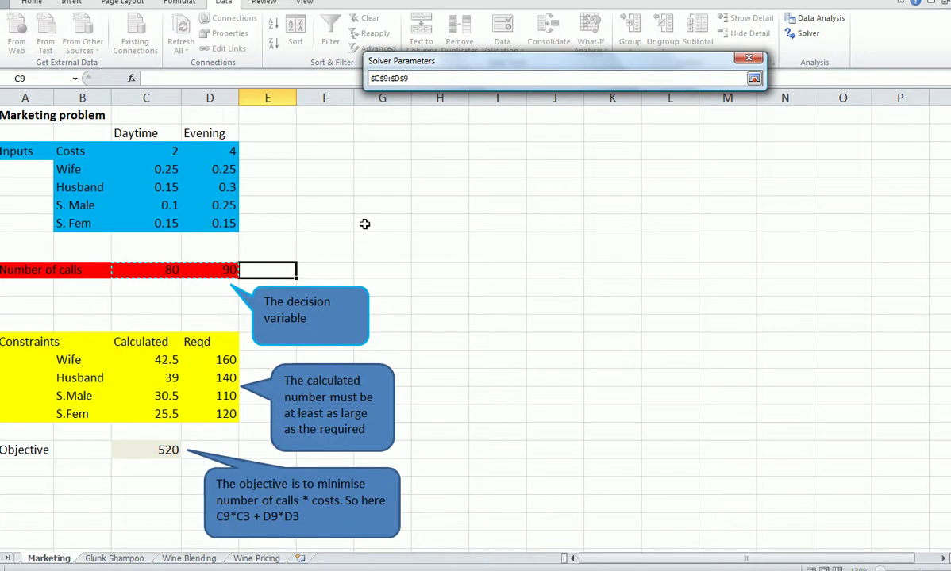
pyautogui.click(754, 80)
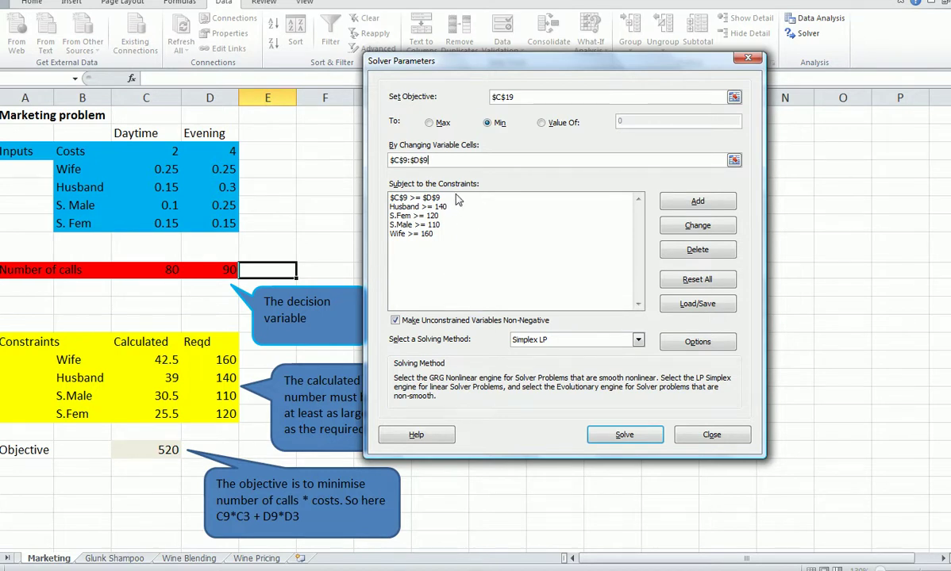
pyautogui.click(428, 197)
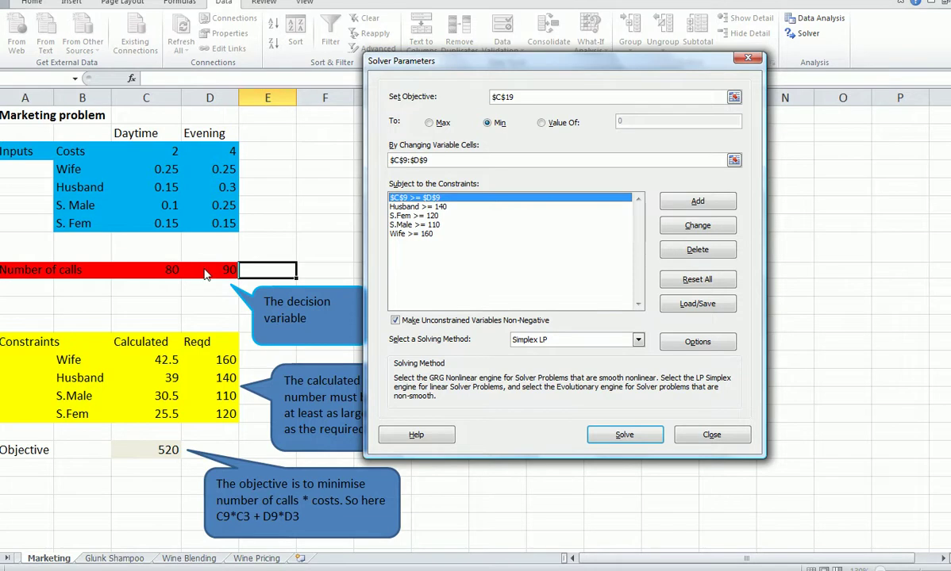
pyautogui.click(400, 208)
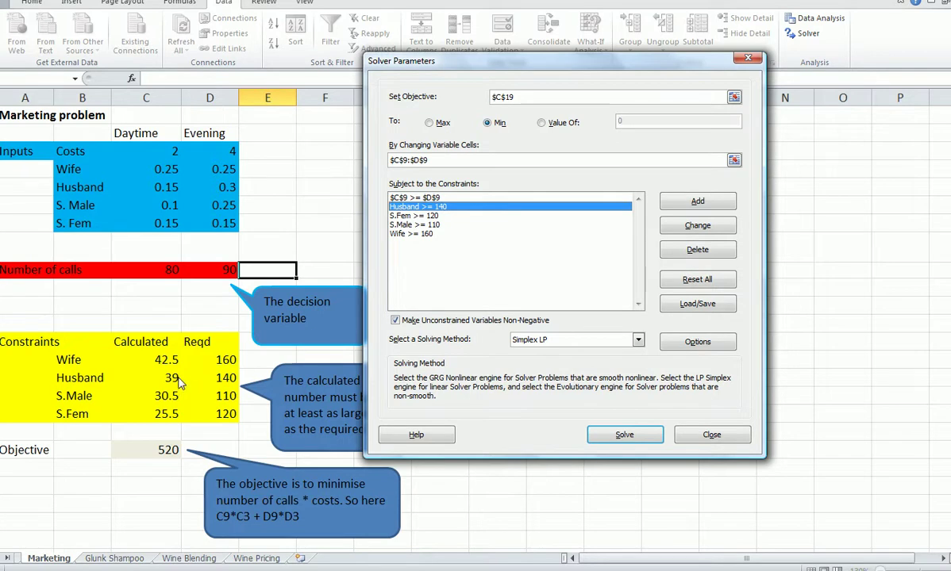
pyautogui.click(439, 216)
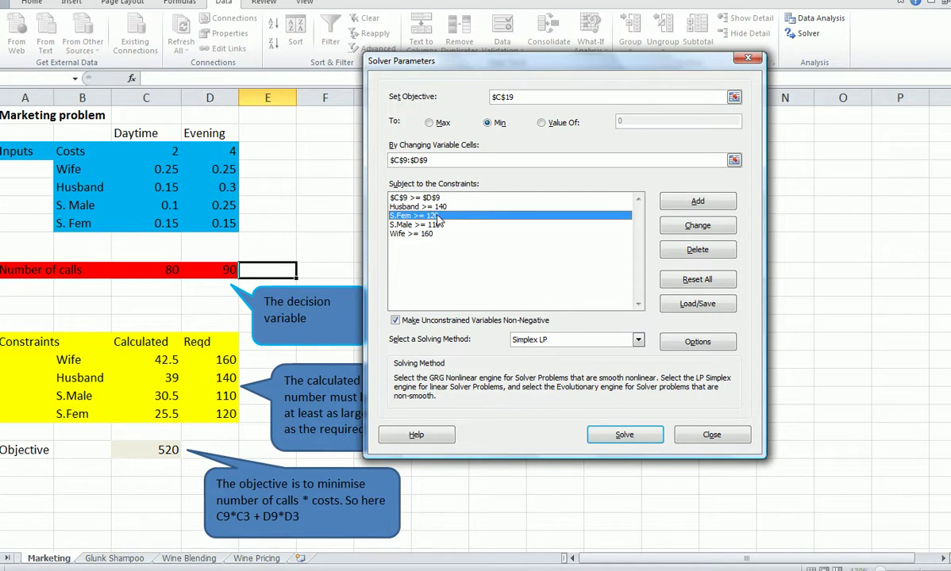
pyautogui.click(437, 225)
pyautogui.click(437, 234)
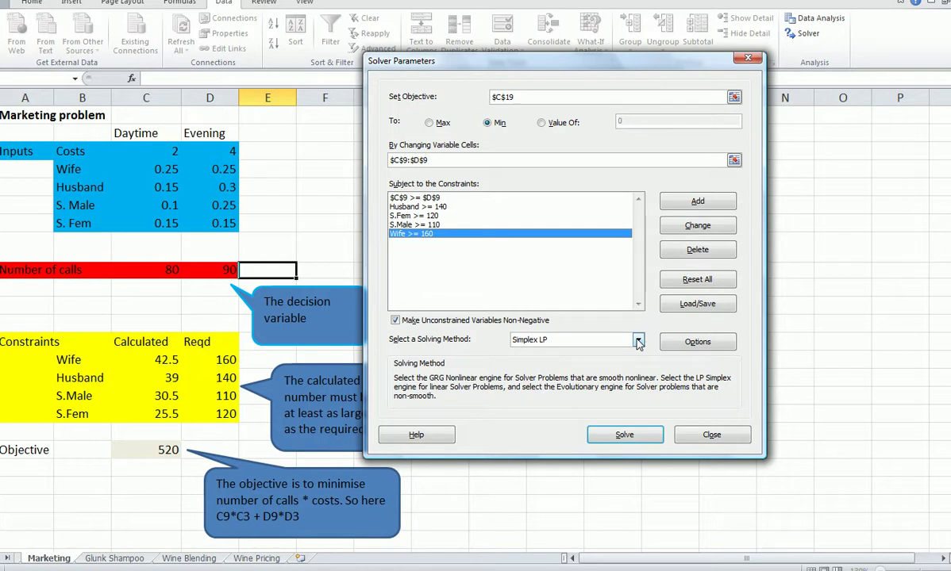
# - Solve for minimum cost and keep the solution, then re-solve adding a Sensitivity report
pyautogui.click(624, 438)
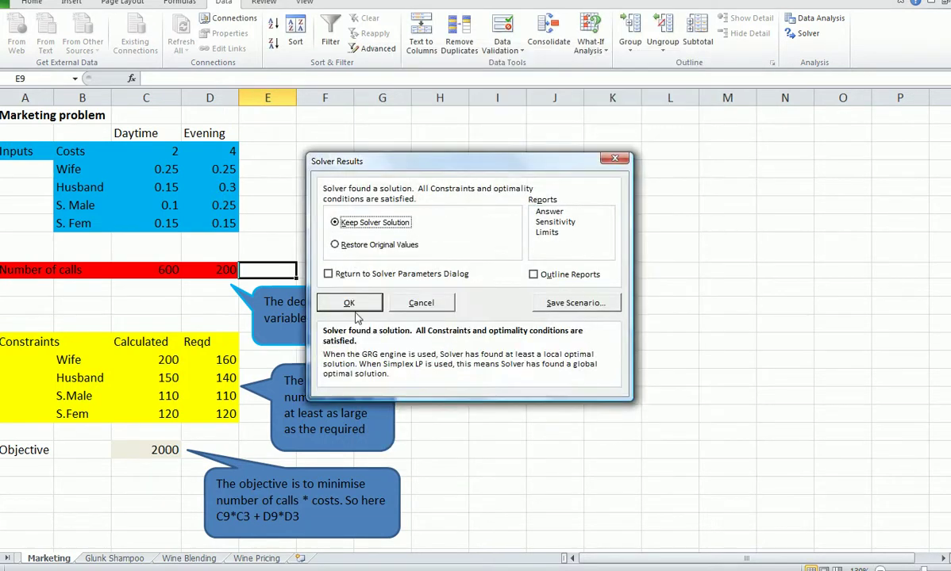
pyautogui.click(332, 301)
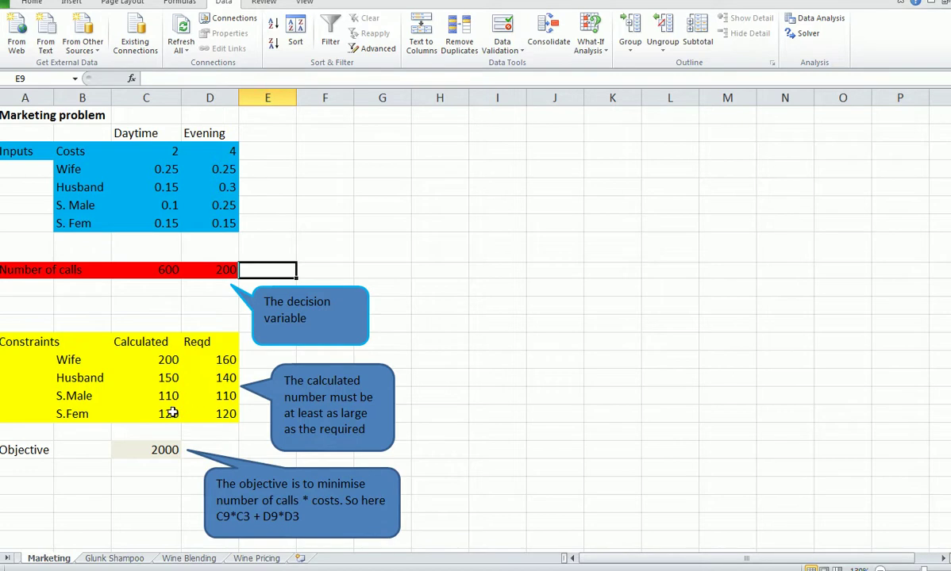
pyautogui.click(807, 35)
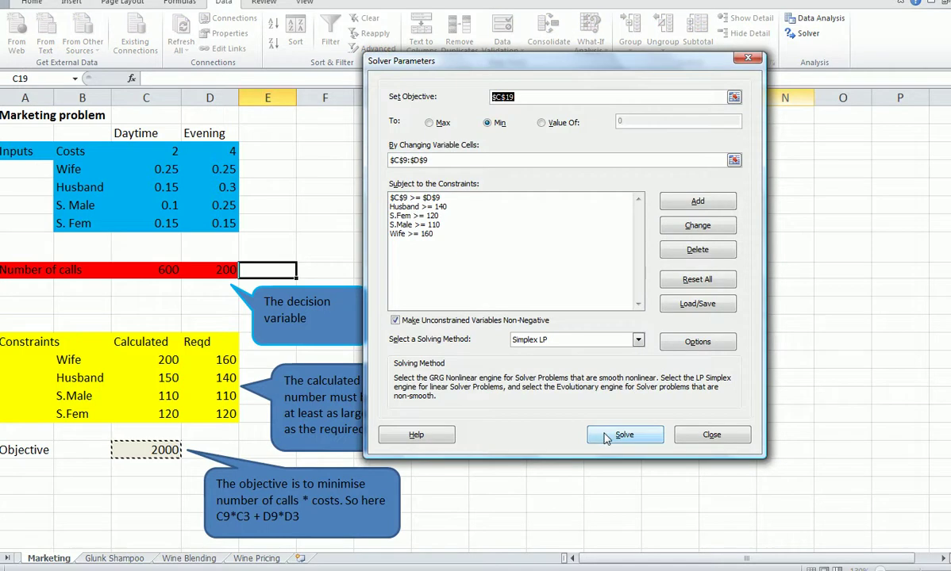
pyautogui.click(623, 436)
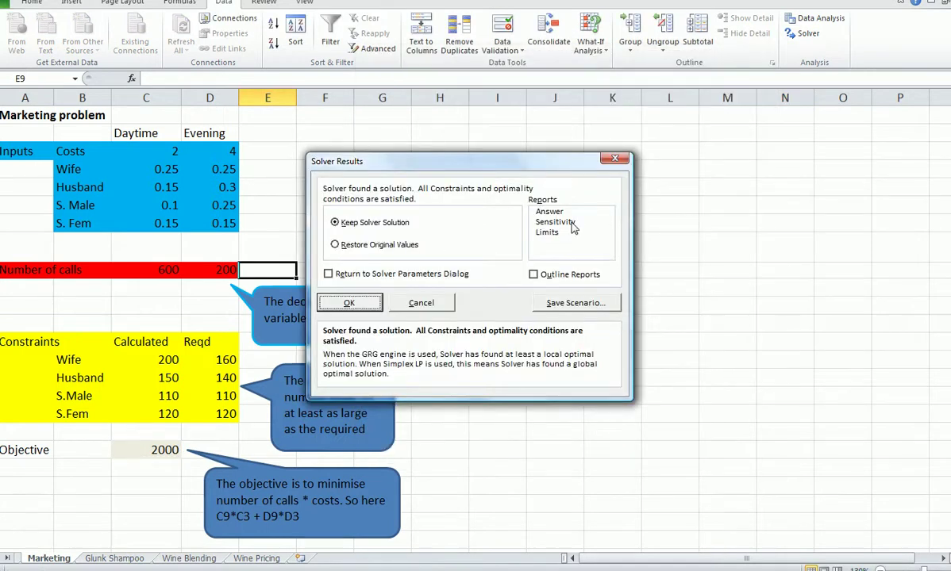
pyautogui.click(571, 223)
pyautogui.click(349, 302)
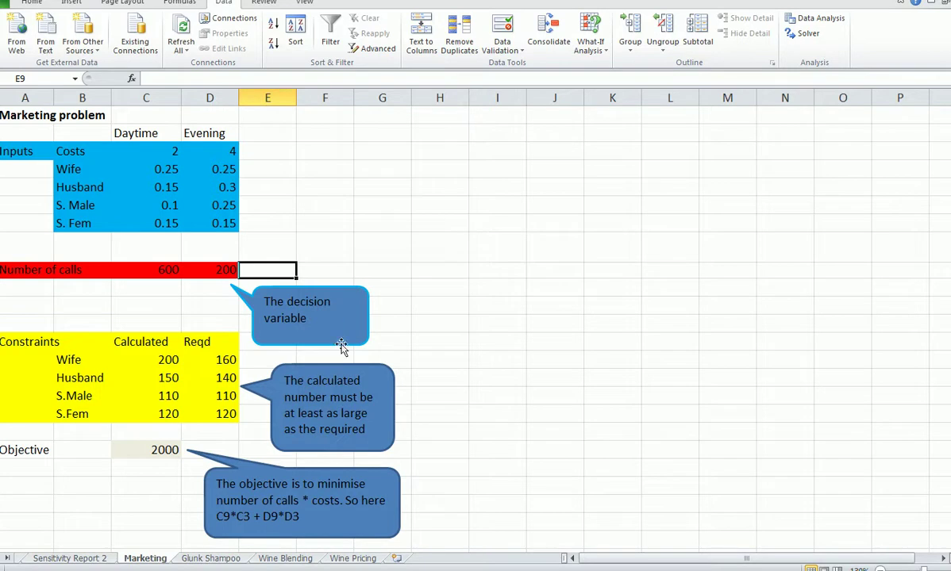
# - Review the Sensitivity Report 2 sheet, then switch back to the Marketing sheet
pyautogui.click(70, 559)
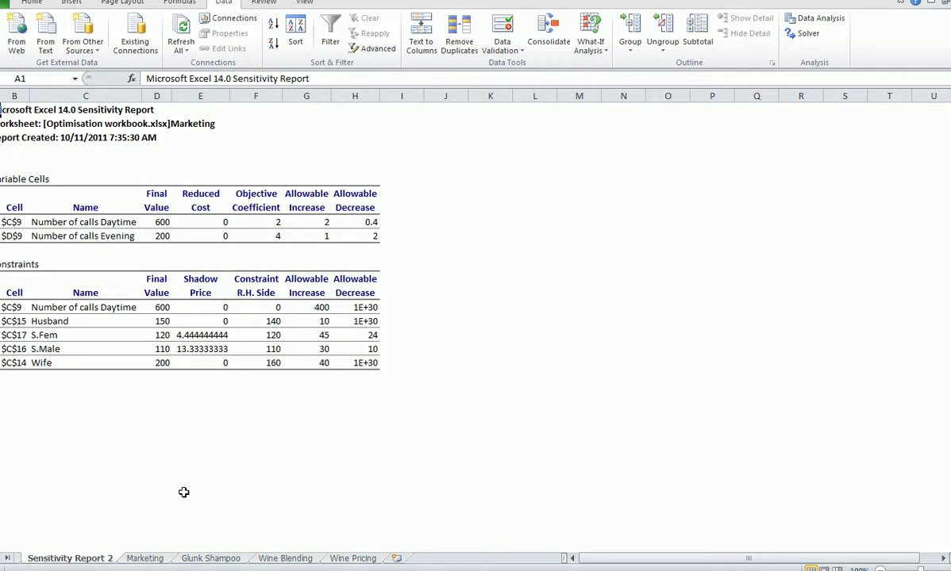
pyautogui.click(144, 559)
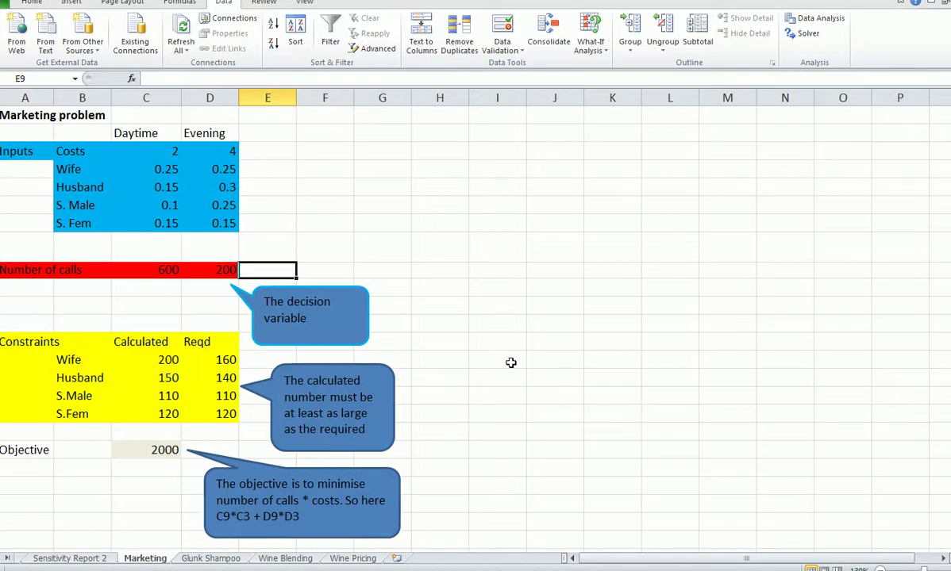